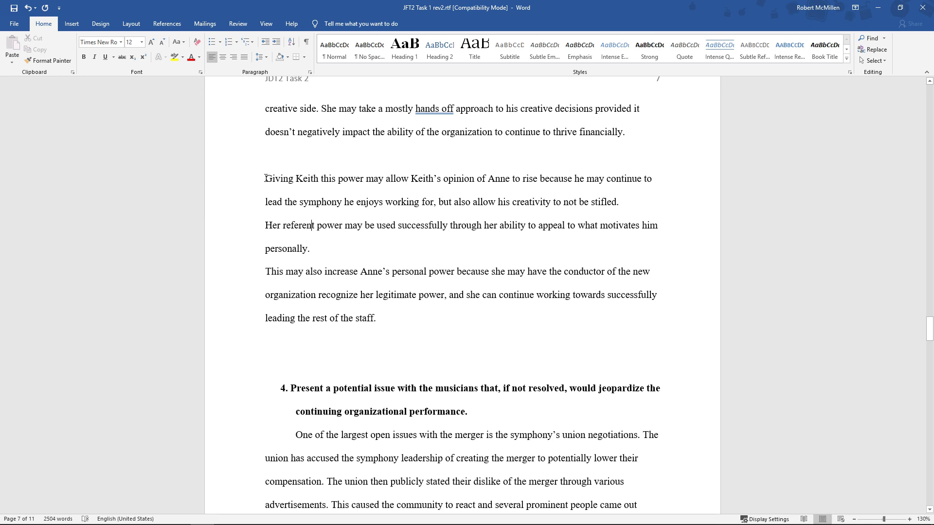
# Step: Number the three referent and personal power paragraphs as a 1., 2., 3. list
pyautogui.moveTo(263, 180); pyautogui.dragTo(400, 331)
pyautogui.click(400, 330)
pyautogui.moveTo(265, 177); pyautogui.dragTo(435, 327)
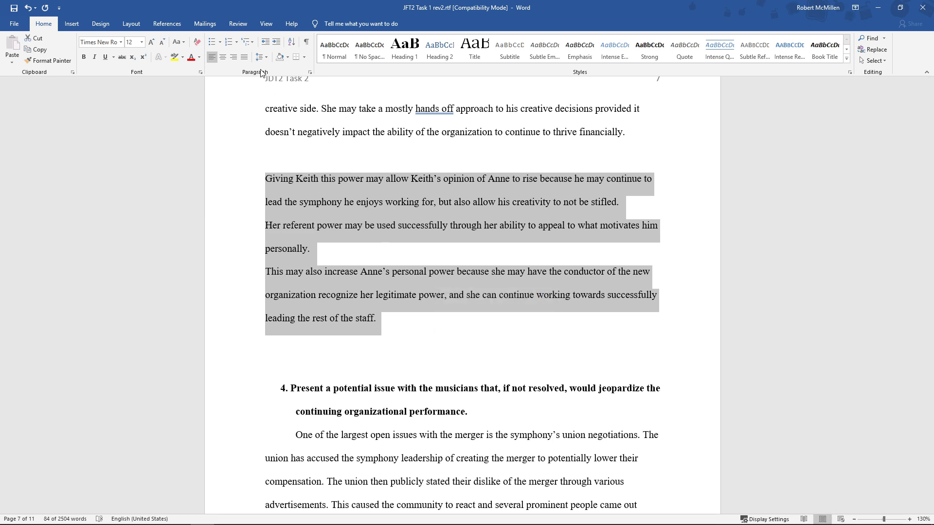
pyautogui.click(228, 41)
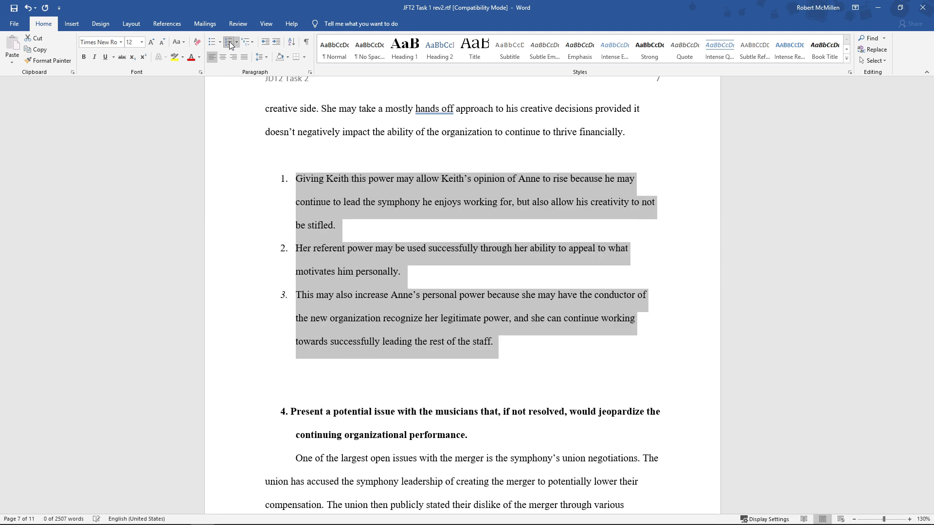
pyautogui.click(380, 235)
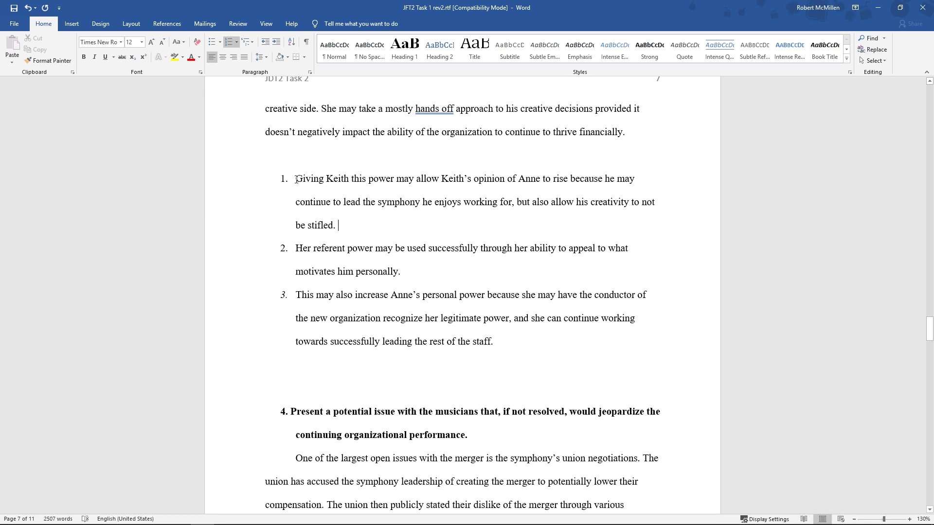
# Step: Try i., ii., iii. numbering, then letter the three list items A., B., C. instead
pyautogui.moveTo(296, 180); pyautogui.dragTo(544, 354)
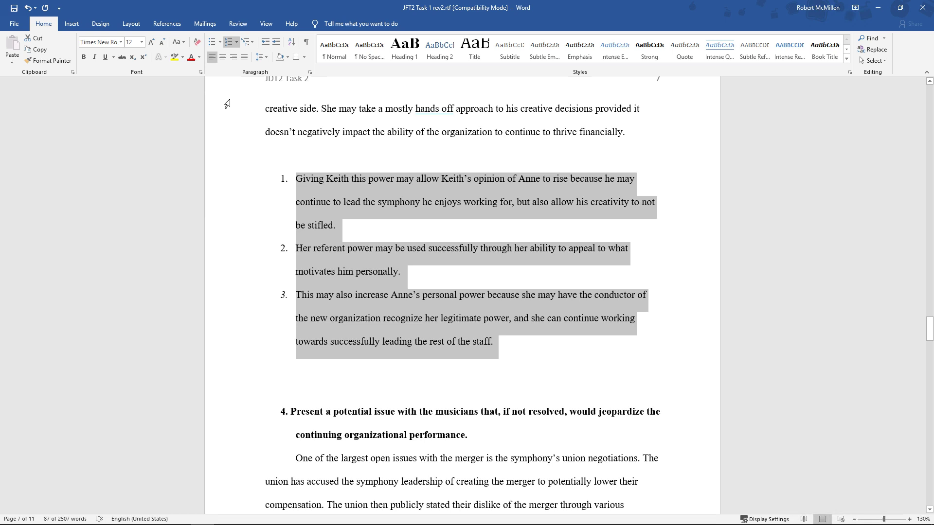
pyautogui.click(236, 43)
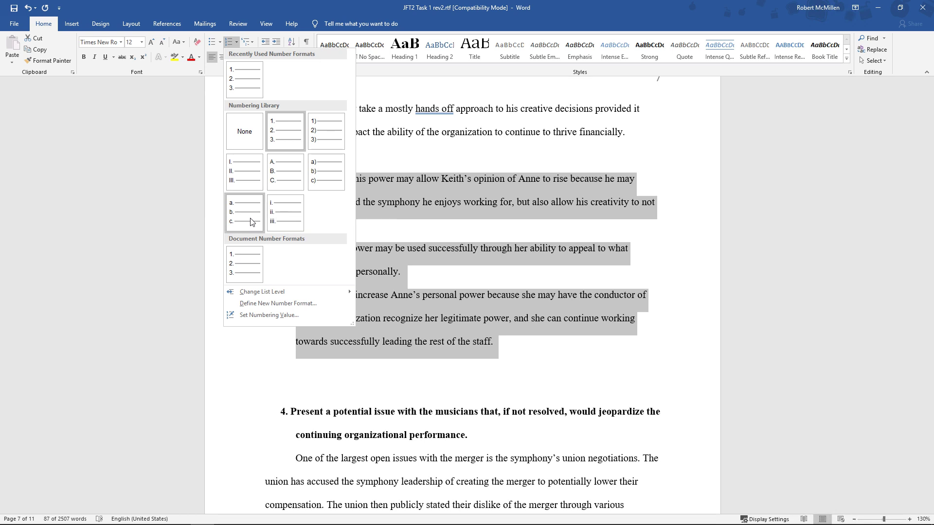
pyautogui.click(286, 215)
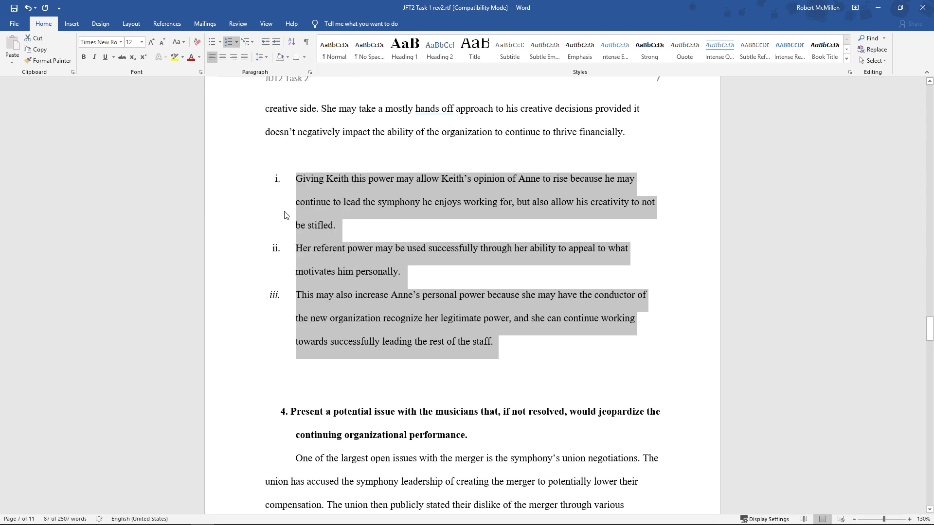
pyautogui.click(237, 42)
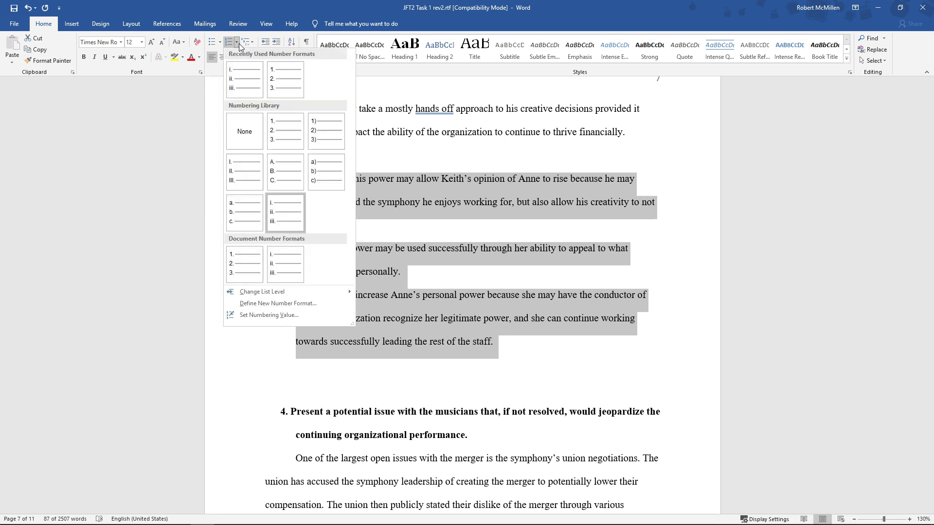
pyautogui.click(282, 171)
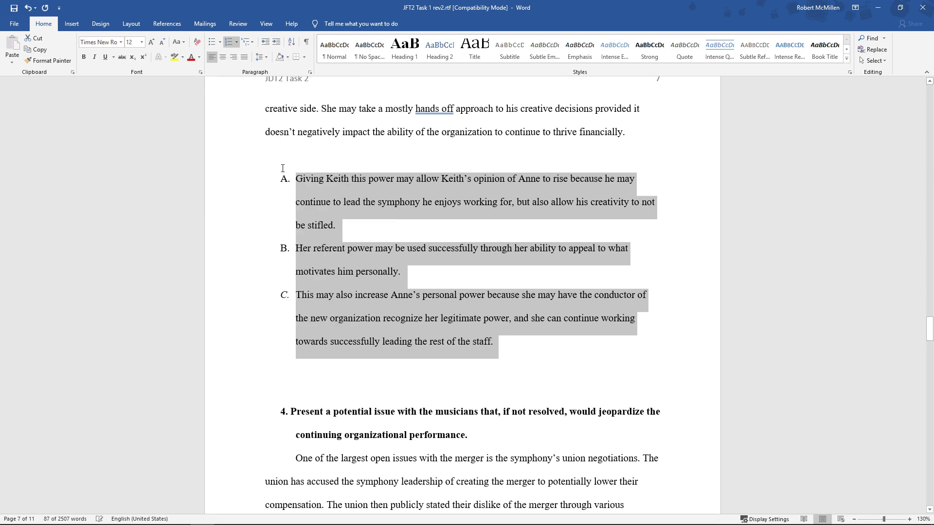
pyautogui.click(238, 42)
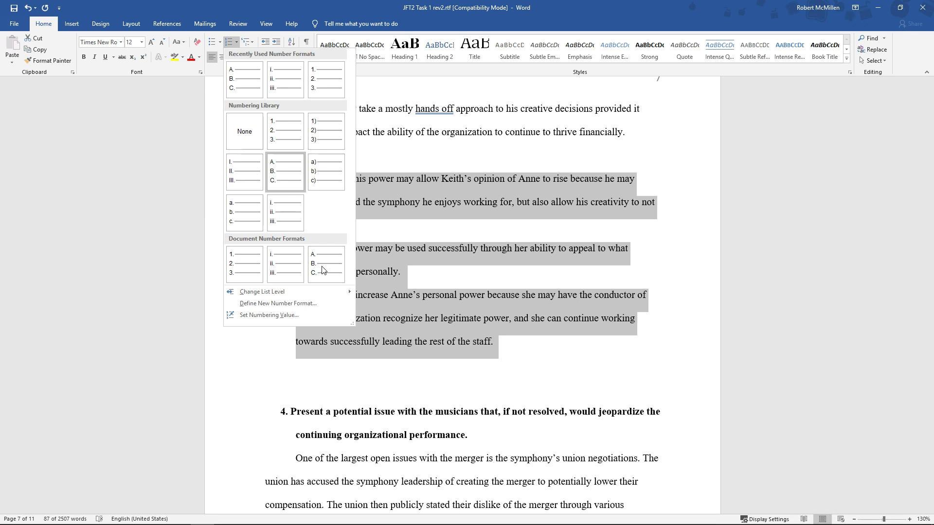
pyautogui.click(410, 259)
pyautogui.click(357, 249)
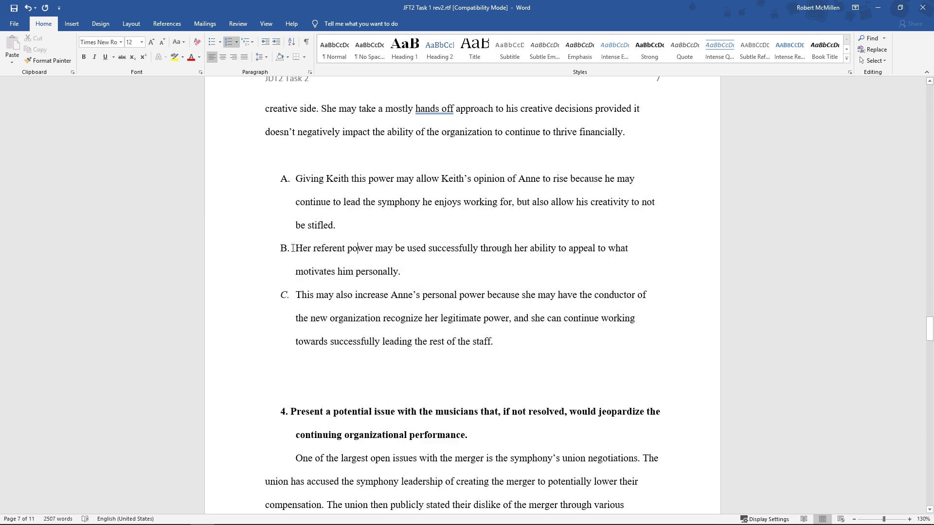
pyautogui.moveTo(294, 248); pyautogui.dragTo(408, 274)
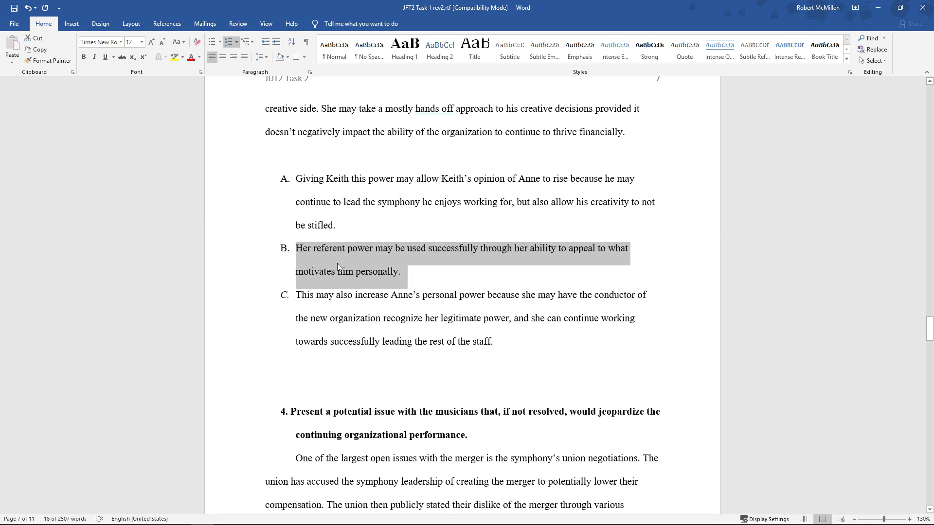
pyautogui.click(237, 45)
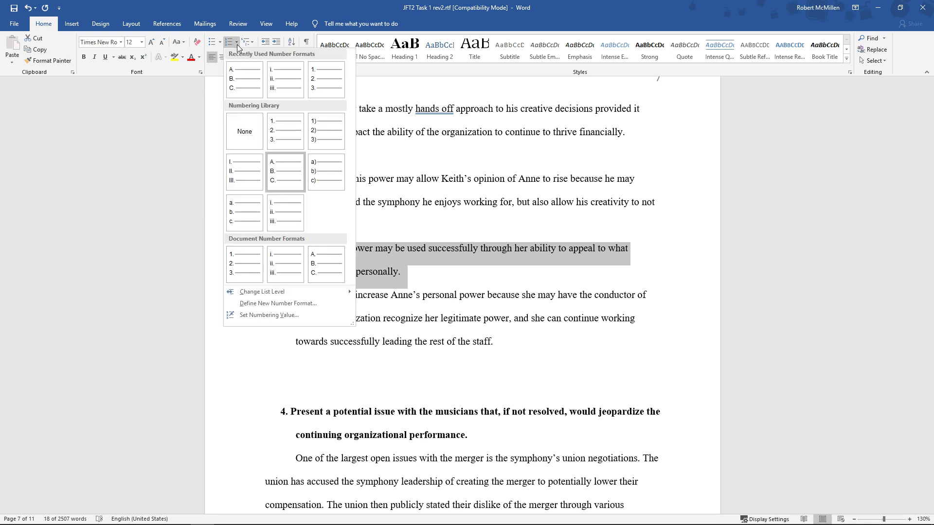
pyautogui.moveTo(280, 294)
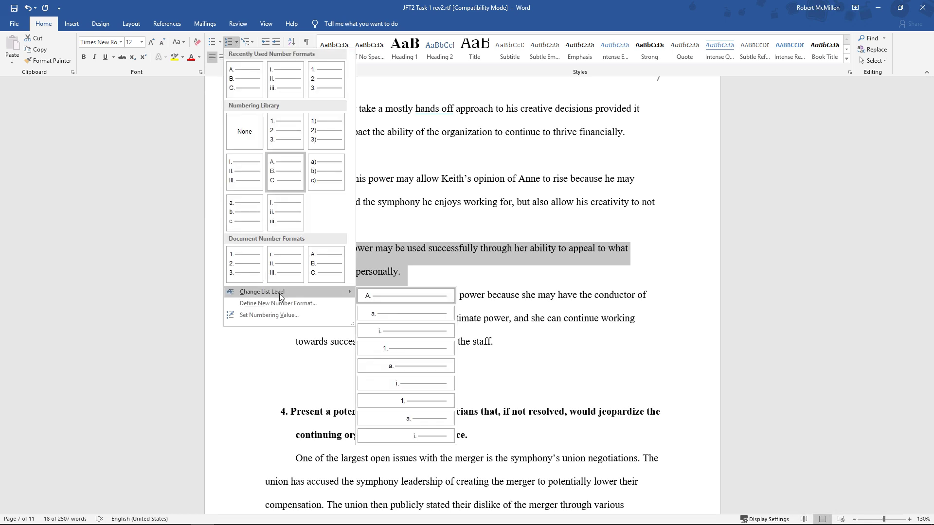
pyautogui.click(410, 314)
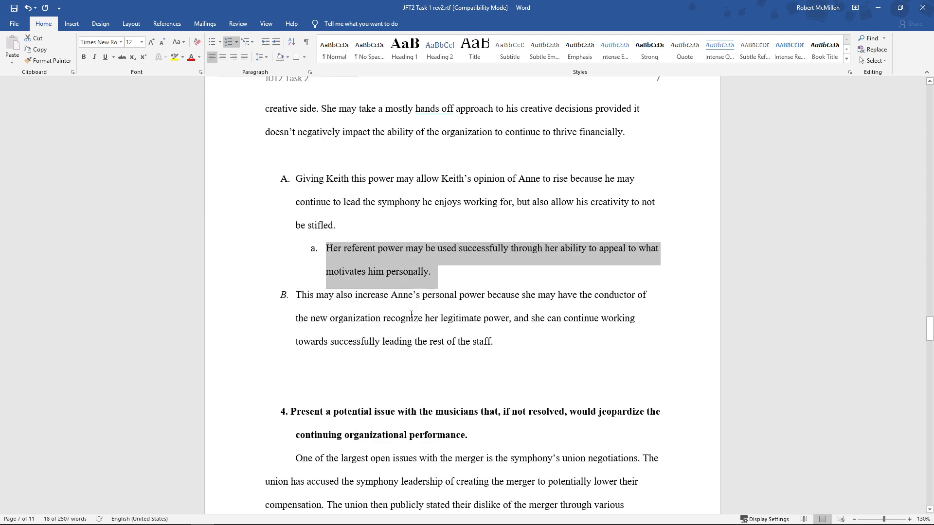
pyautogui.click(410, 261)
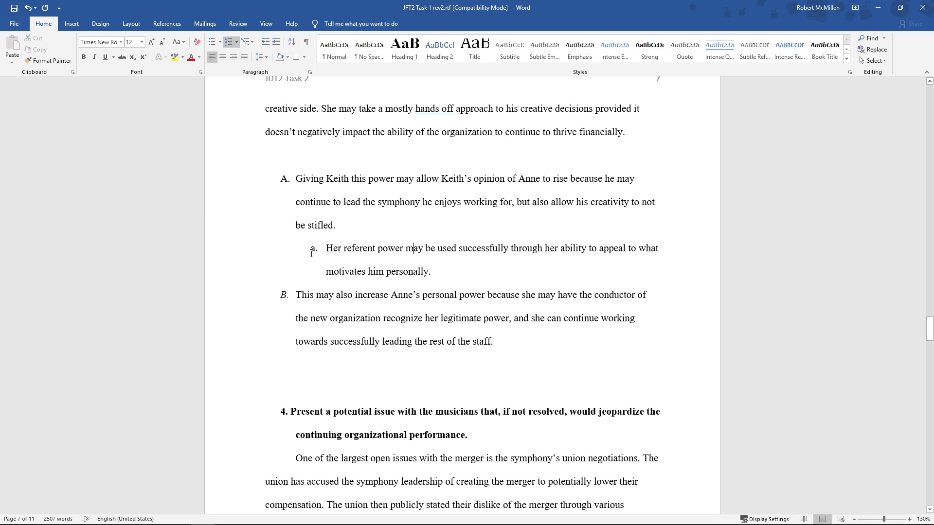
pyautogui.moveTo(325, 249); pyautogui.dragTo(437, 273)
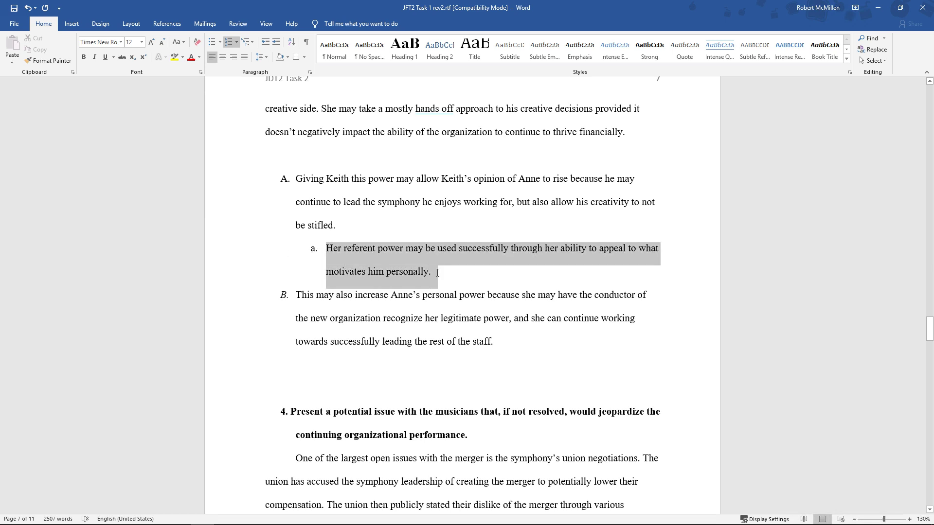
pyautogui.click(238, 46)
pyautogui.moveTo(308, 334)
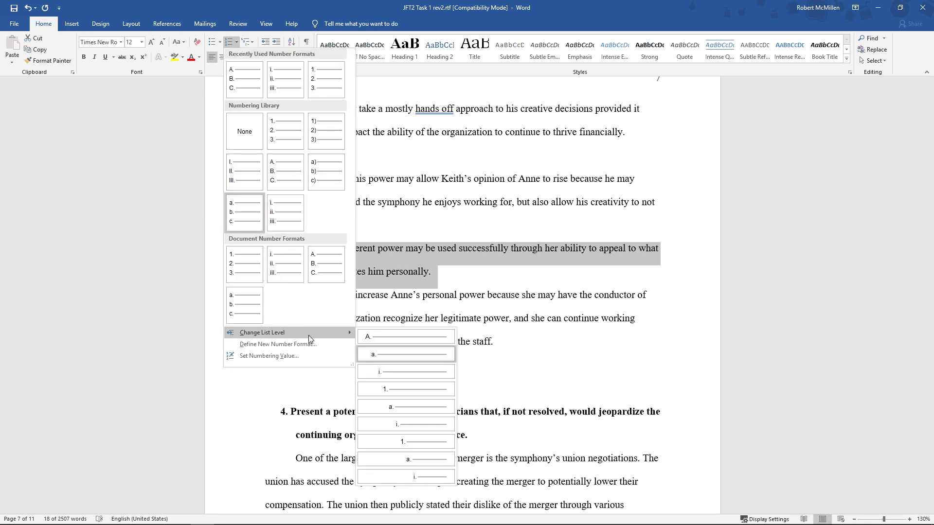
pyautogui.click(424, 394)
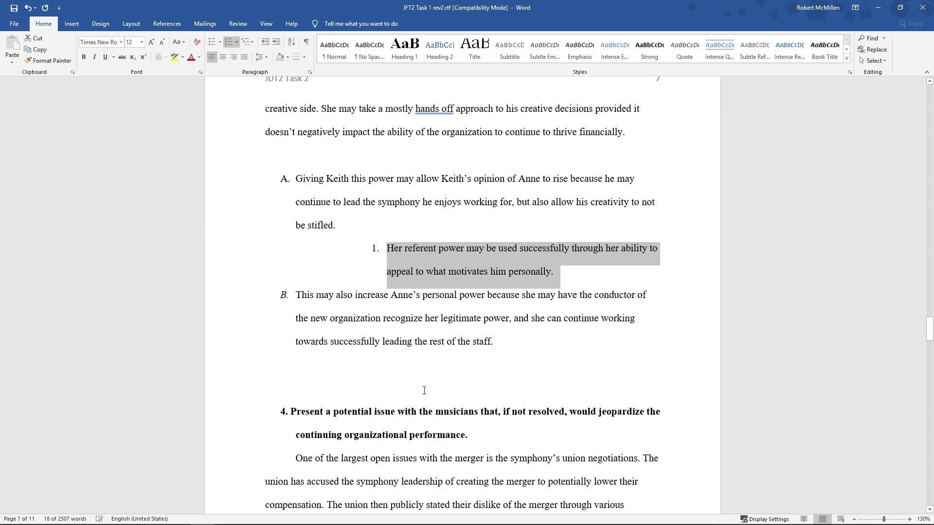
pyautogui.click(406, 227)
pyautogui.click(378, 249)
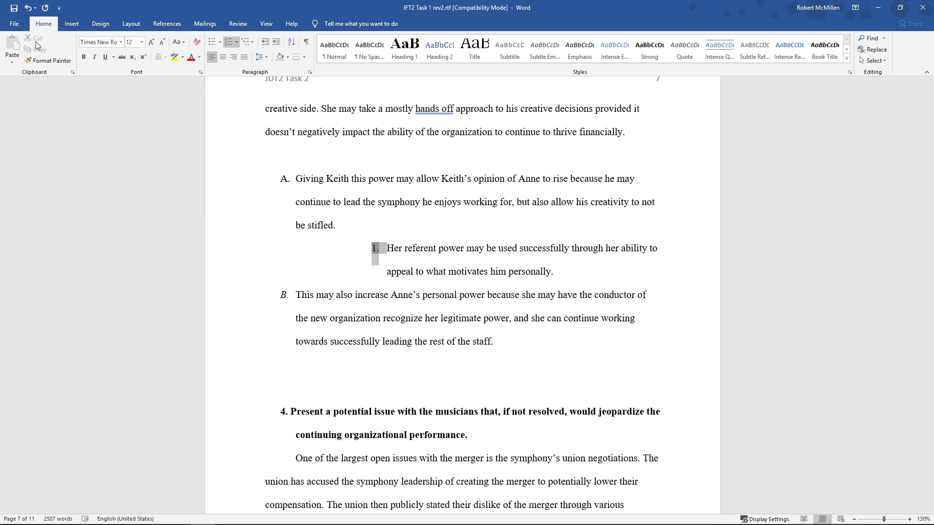
pyautogui.click(27, 9)
pyautogui.click(27, 9)
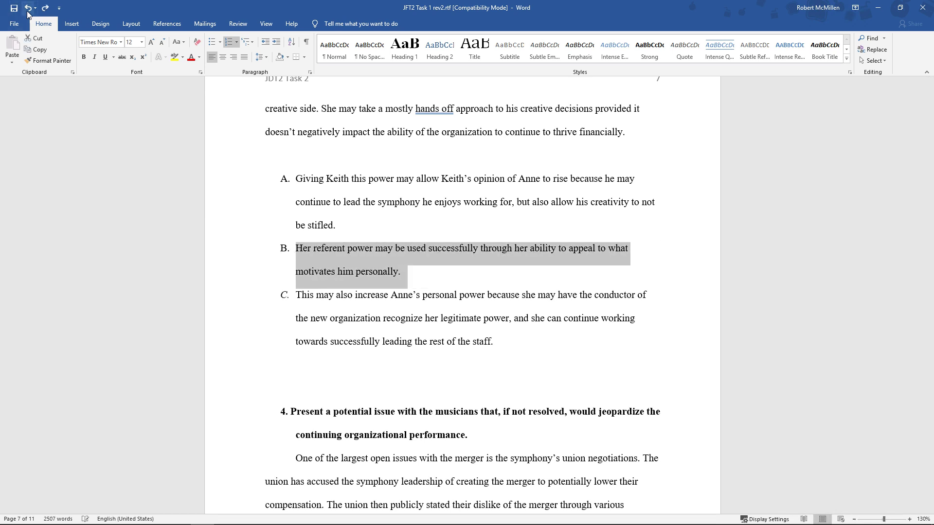
pyautogui.click(371, 204)
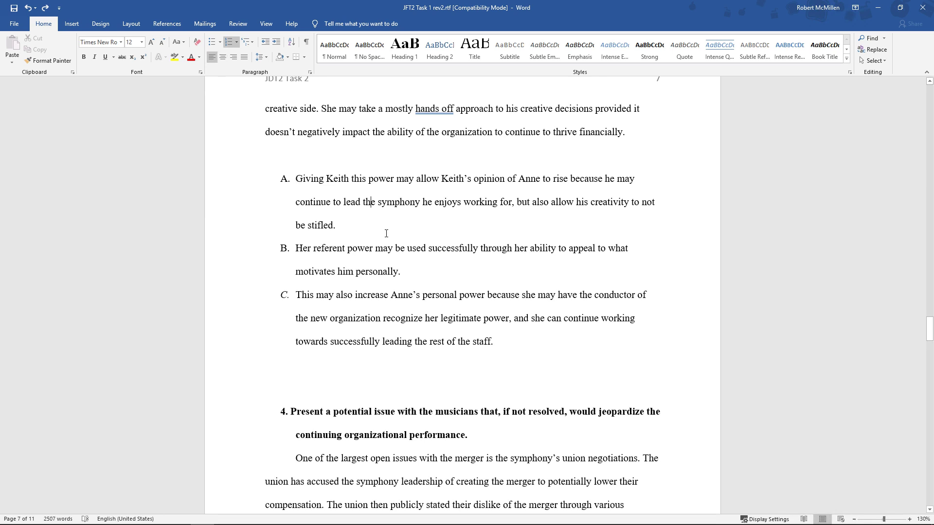
# Step: Define a new left-aligned First., Second., Third. number format for the three list items
pyautogui.hotkey('ctrl', 'Up')
pyautogui.hotkey('ctrl', 'shift', 'Down')
pyautogui.hotkey('ctrl', 'shift', 'Down')
pyautogui.hotkey('ctrl', 'shift', 'Down')
pyautogui.hotkey('ctrl', 'shift', 'Down')
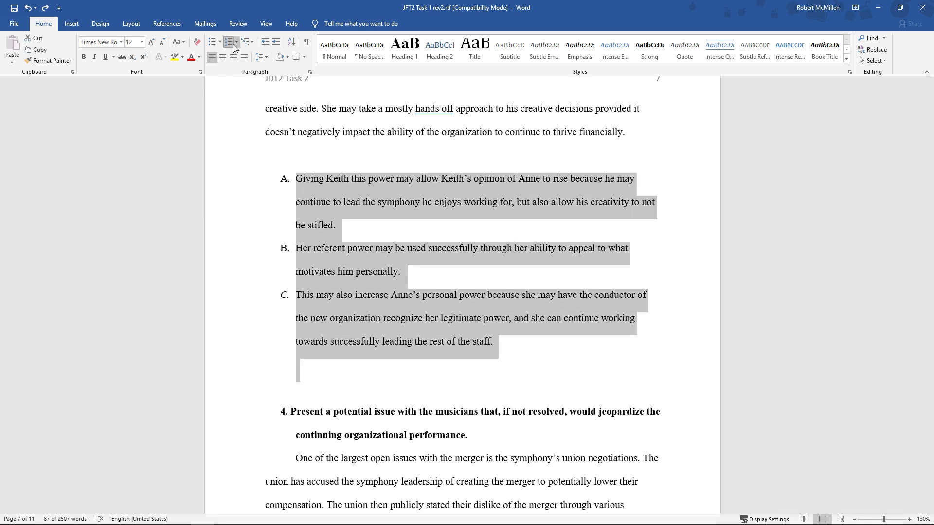
pyautogui.click(237, 42)
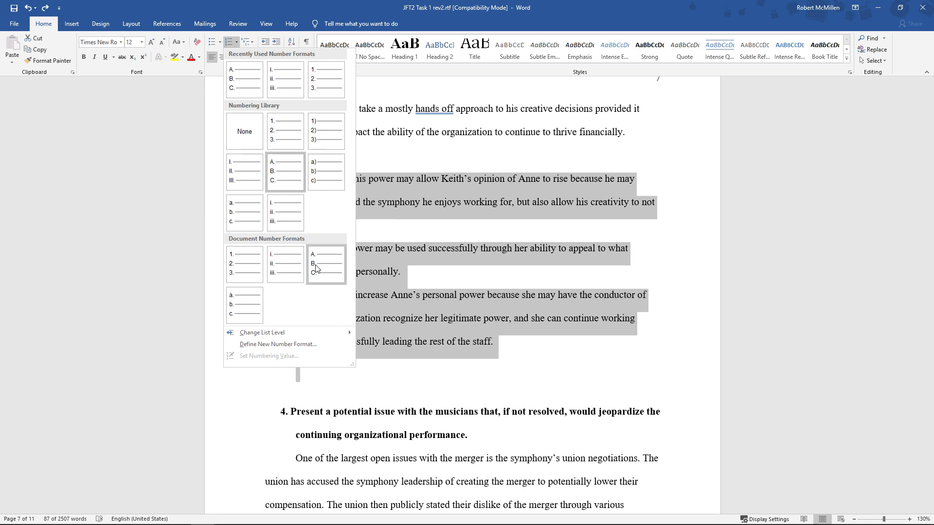
pyautogui.click(298, 344)
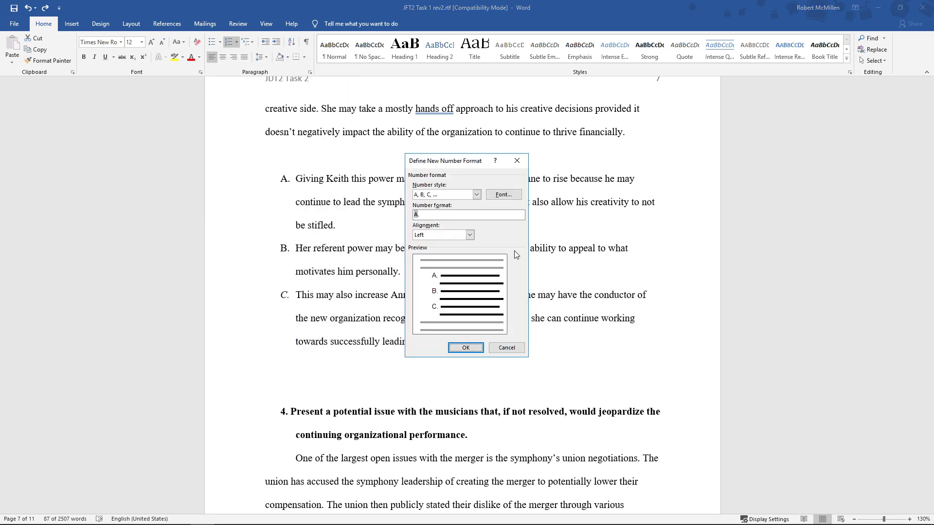
pyautogui.click(476, 195)
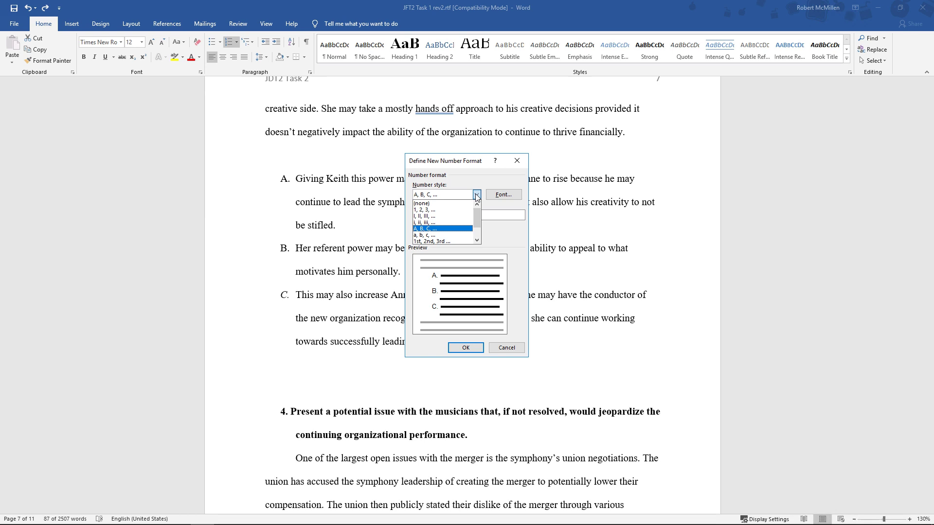
pyautogui.moveTo(478, 217); pyautogui.dragTo(478, 226)
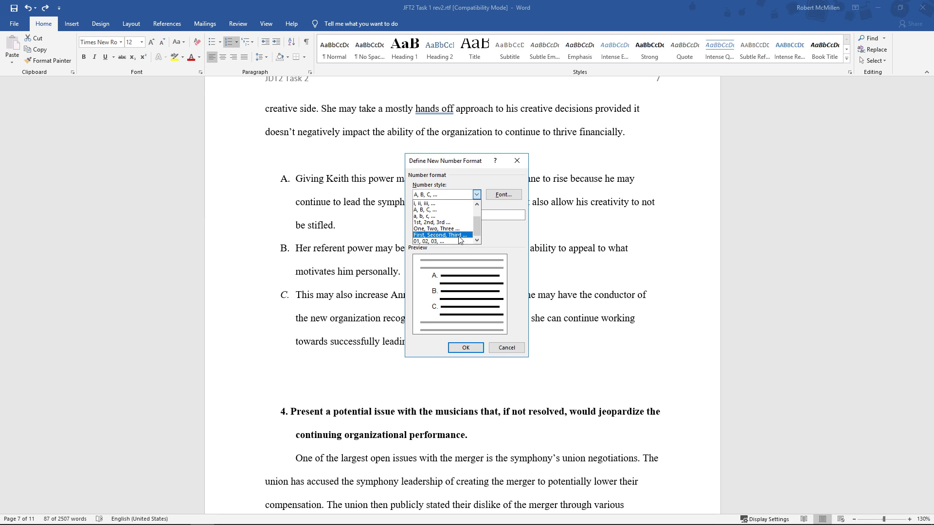
pyautogui.click(459, 236)
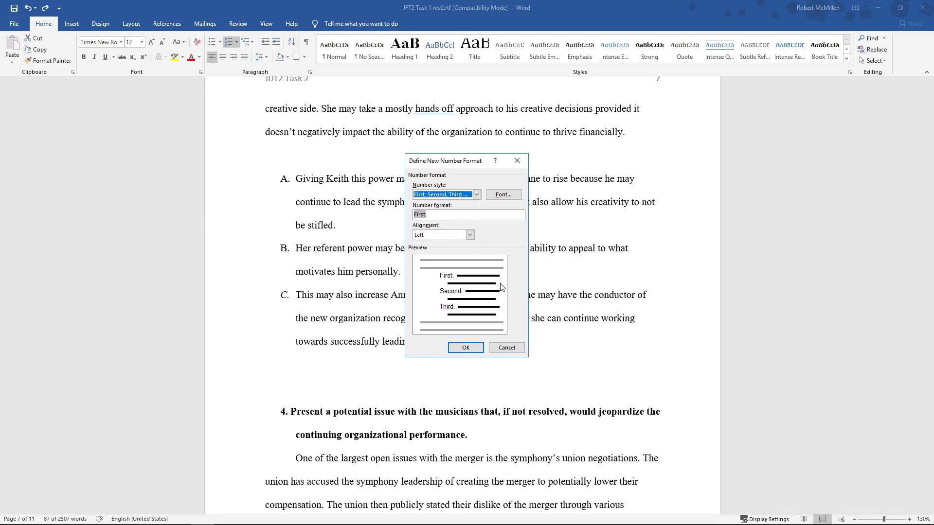
pyautogui.click(470, 236)
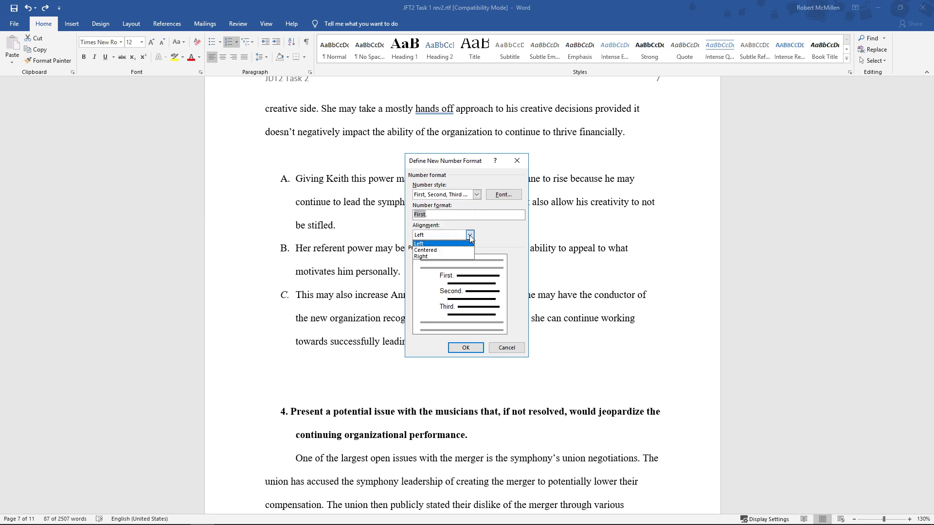
pyautogui.click(484, 232)
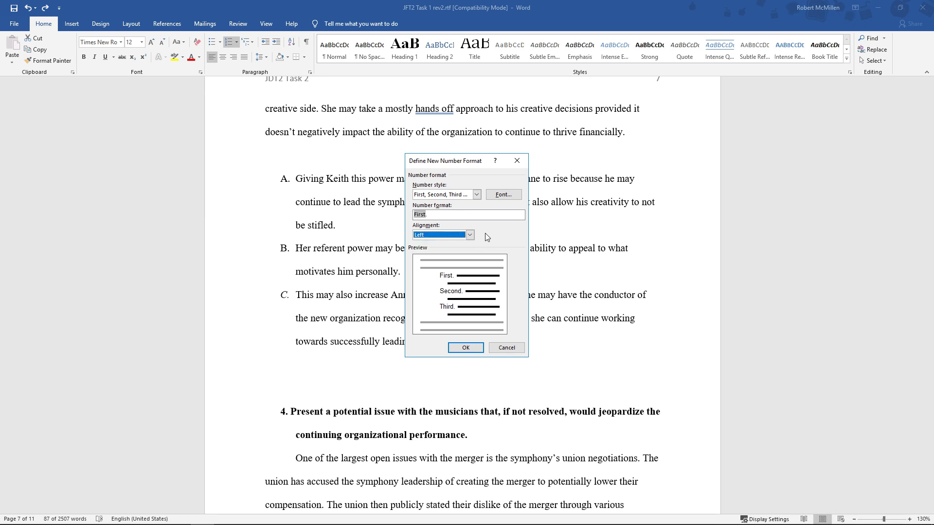
pyautogui.click(464, 347)
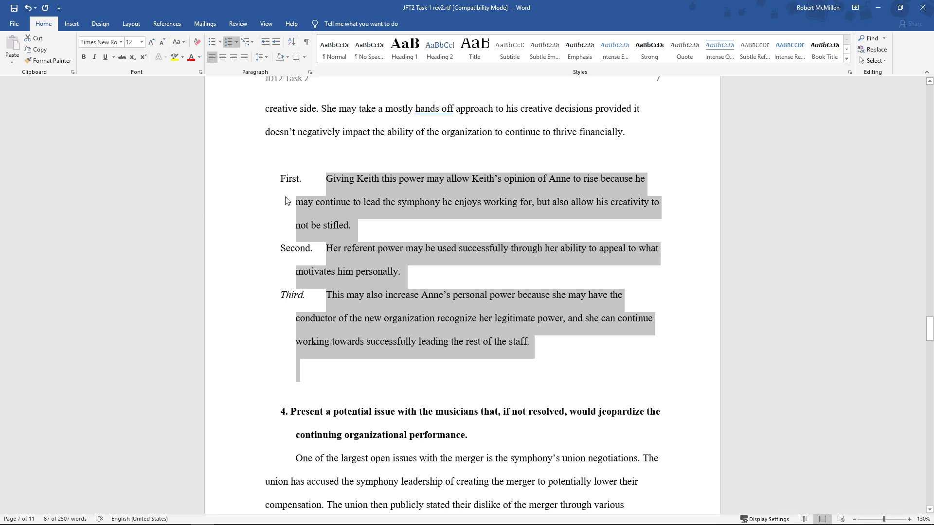
# Step: Reapply First., Second., Third. numbering and set the number font to italic Arial
pyautogui.click(238, 43)
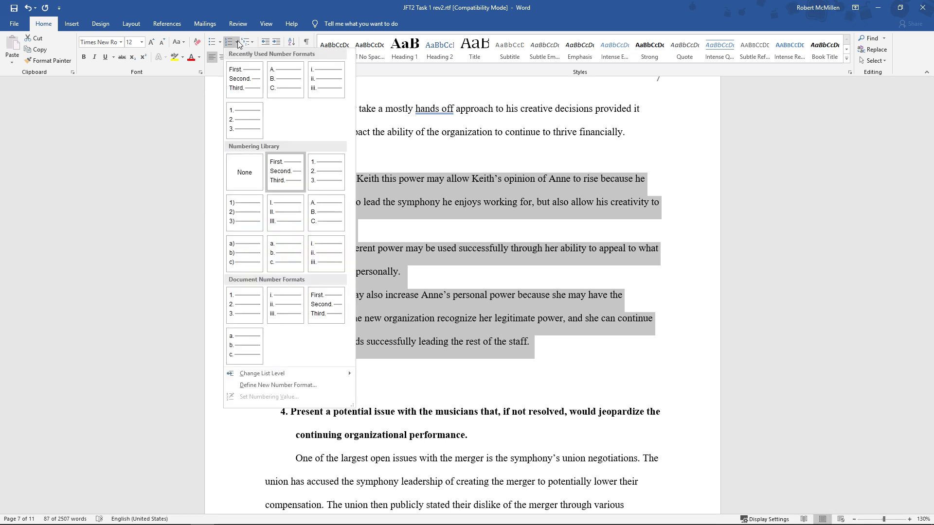
pyautogui.click(248, 88)
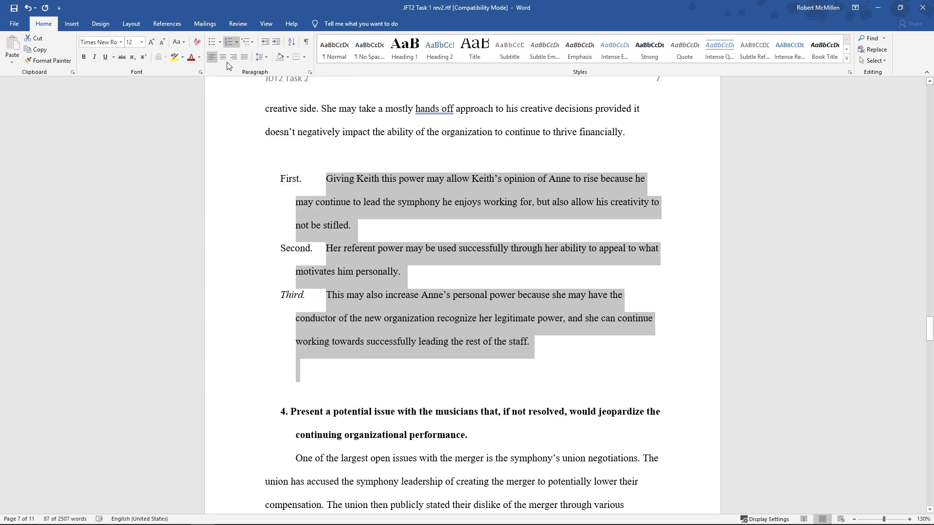
pyautogui.click(237, 42)
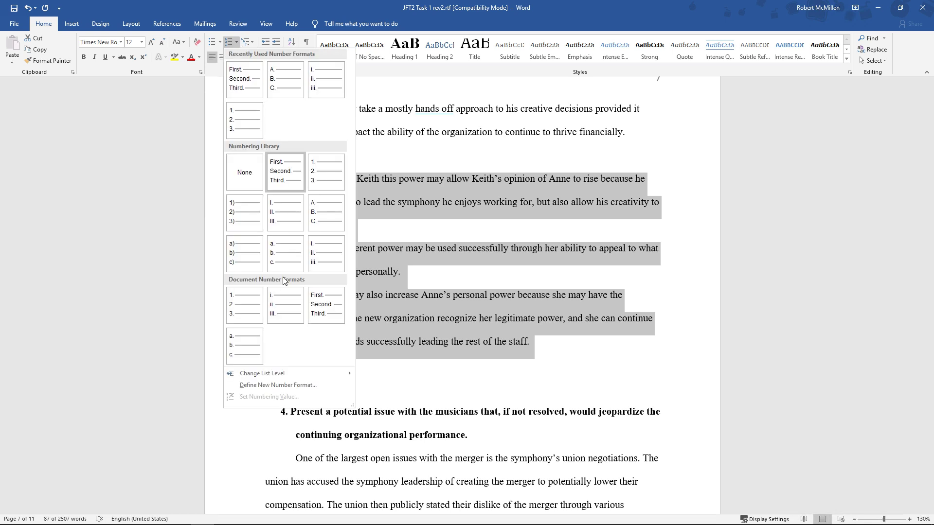
pyautogui.click(308, 390)
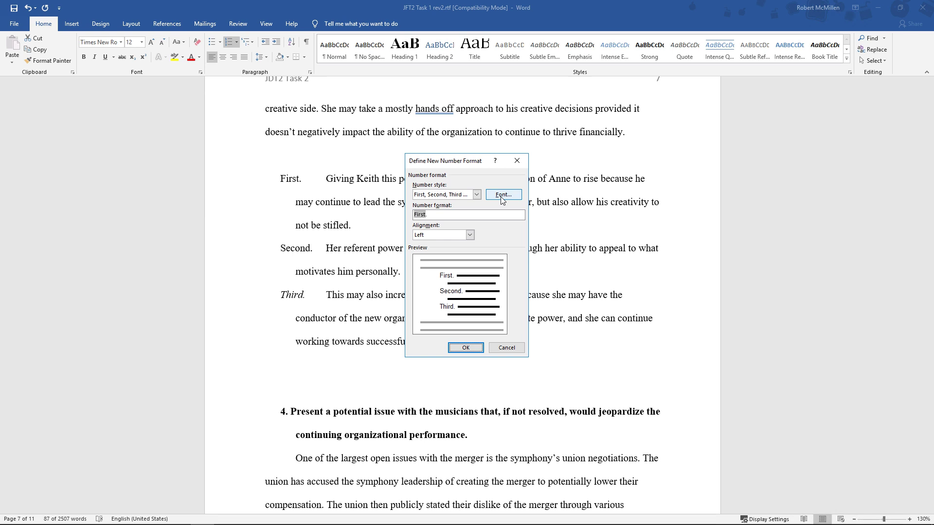
pyautogui.click(503, 194)
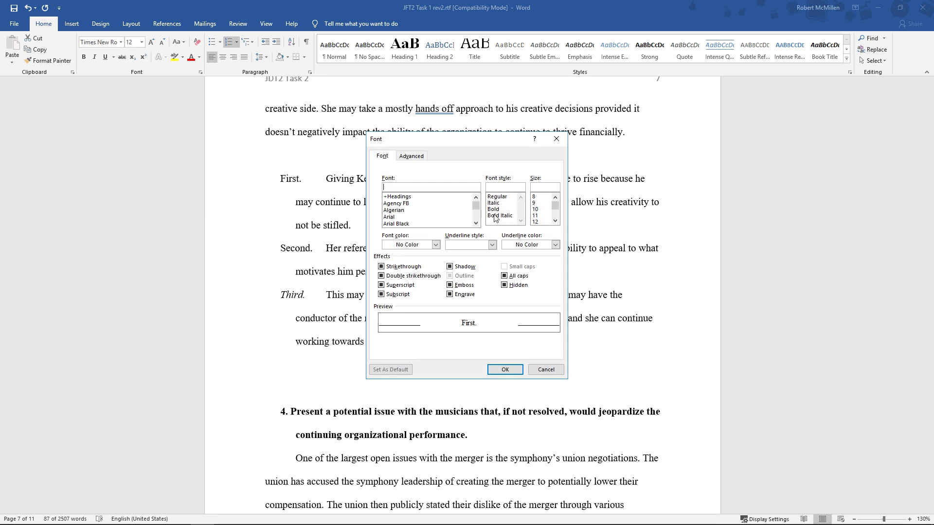
pyautogui.click(495, 203)
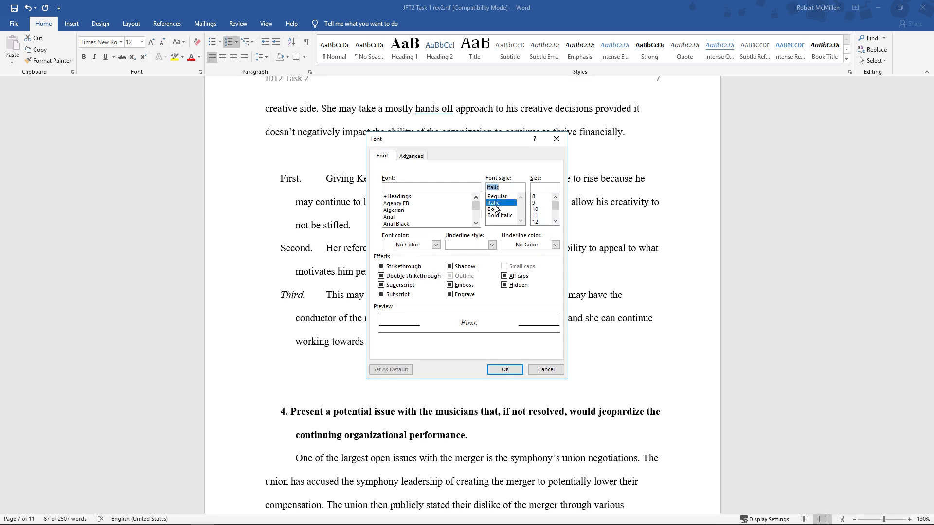
pyautogui.click(392, 218)
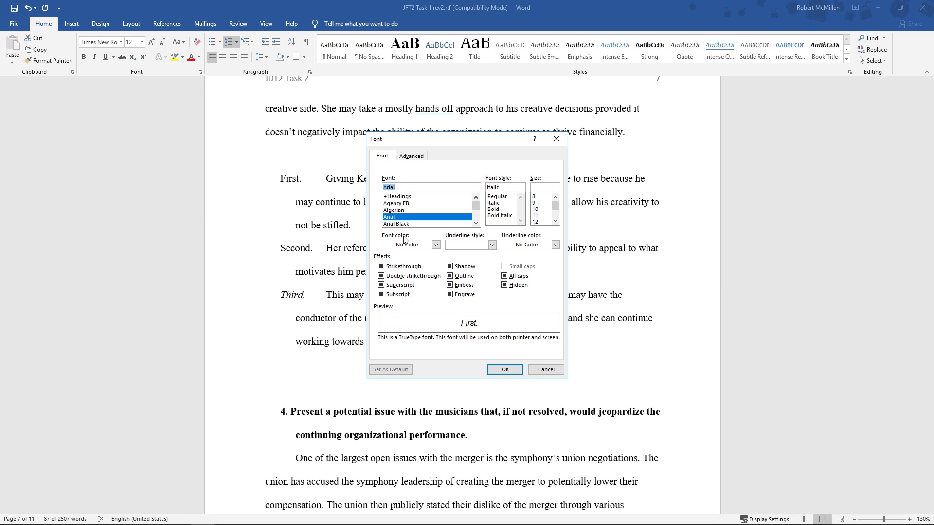
pyautogui.click(498, 371)
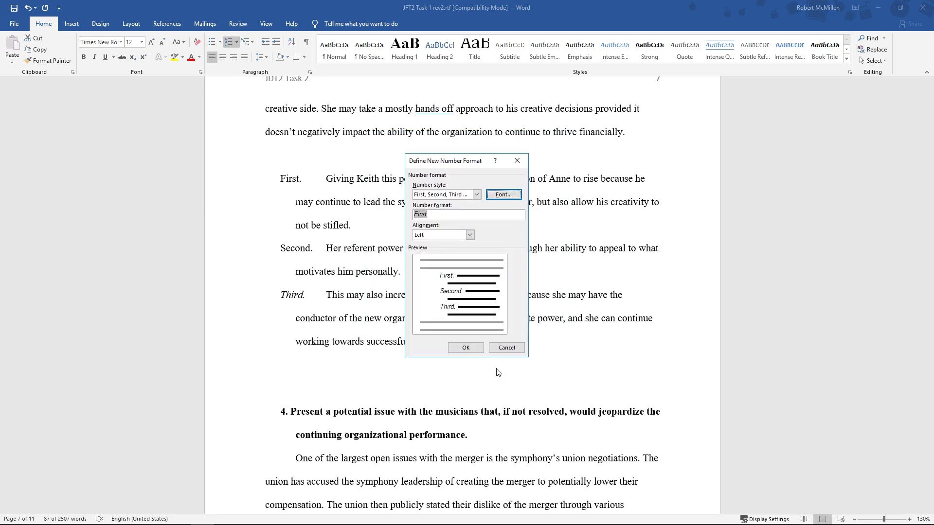
pyautogui.click(476, 349)
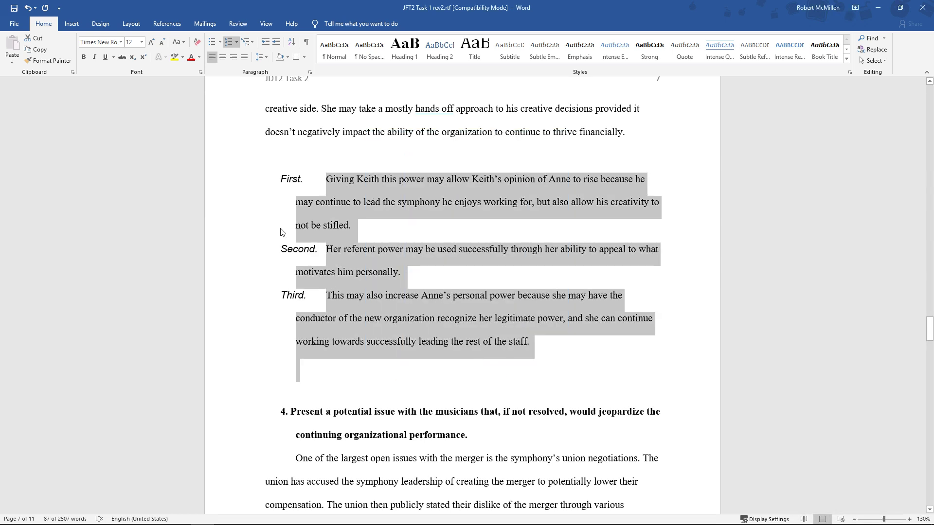
# Step: Select the First., Second., Third. labels and raise their font size above the 12-point text
pyautogui.click(289, 210)
pyautogui.moveTo(325, 179); pyautogui.dragTo(352, 225)
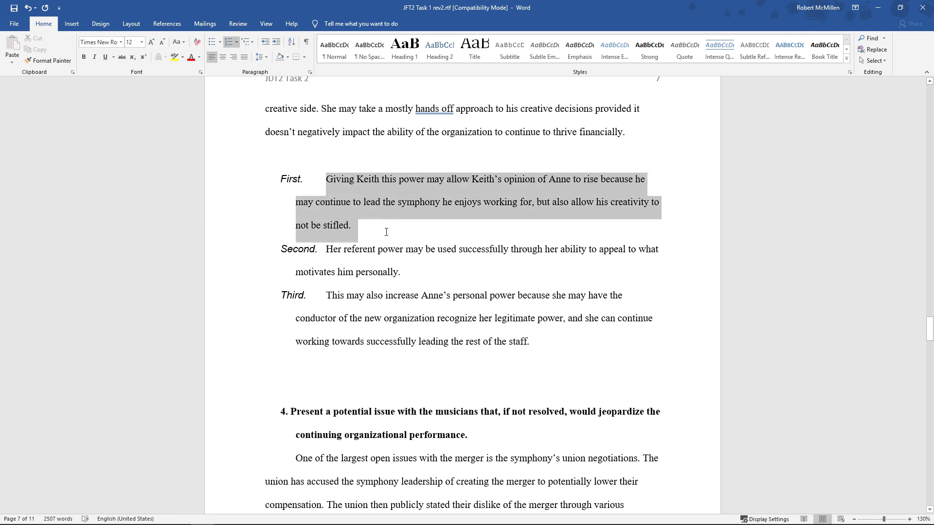
pyautogui.click(292, 179)
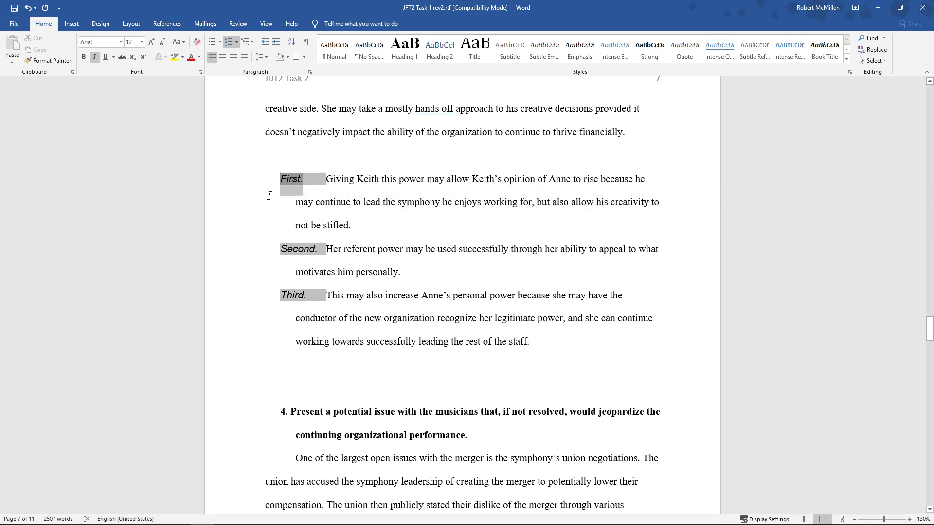
pyautogui.rightClick(291, 179)
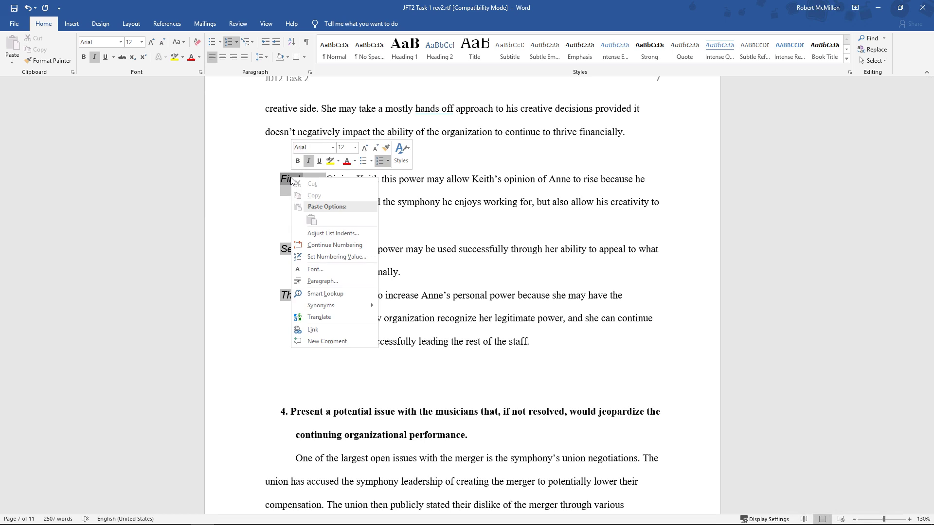
pyautogui.click(353, 270)
pyautogui.click(555, 222)
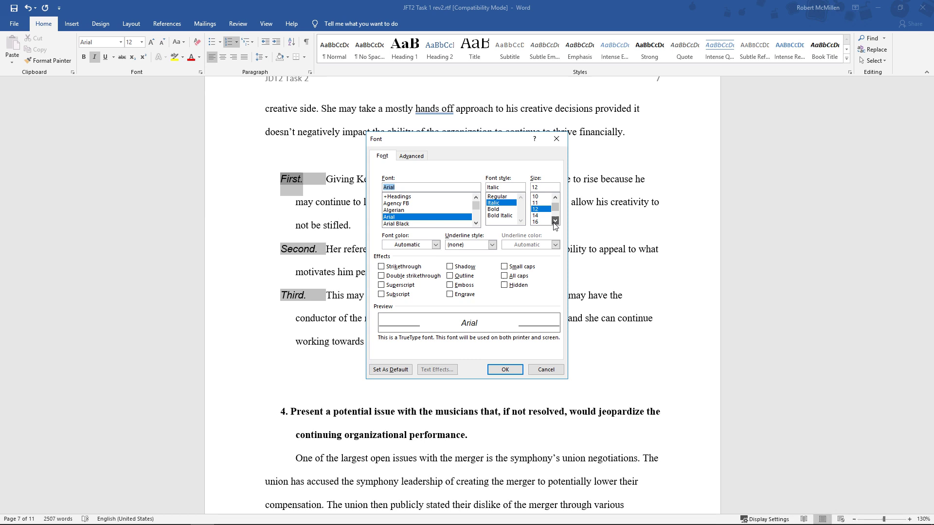
pyautogui.click(537, 222)
pyautogui.click(506, 369)
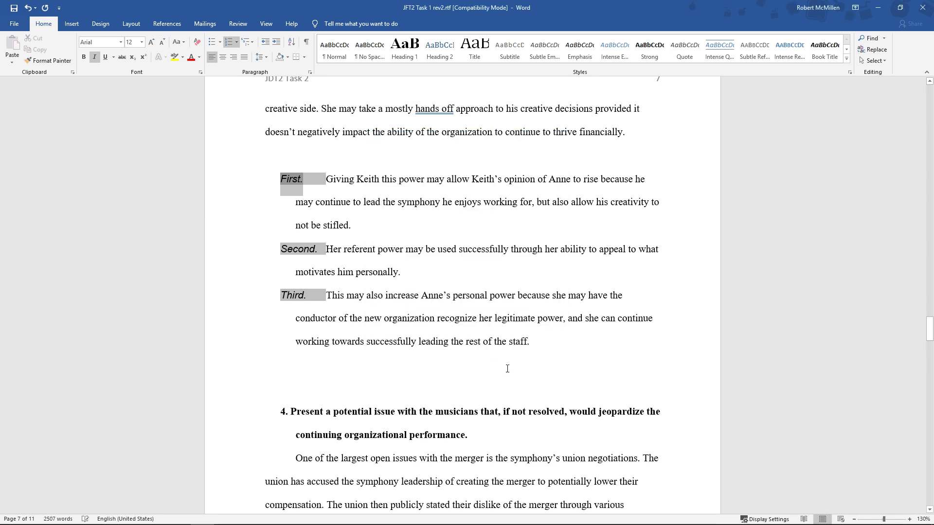
pyautogui.click(457, 278)
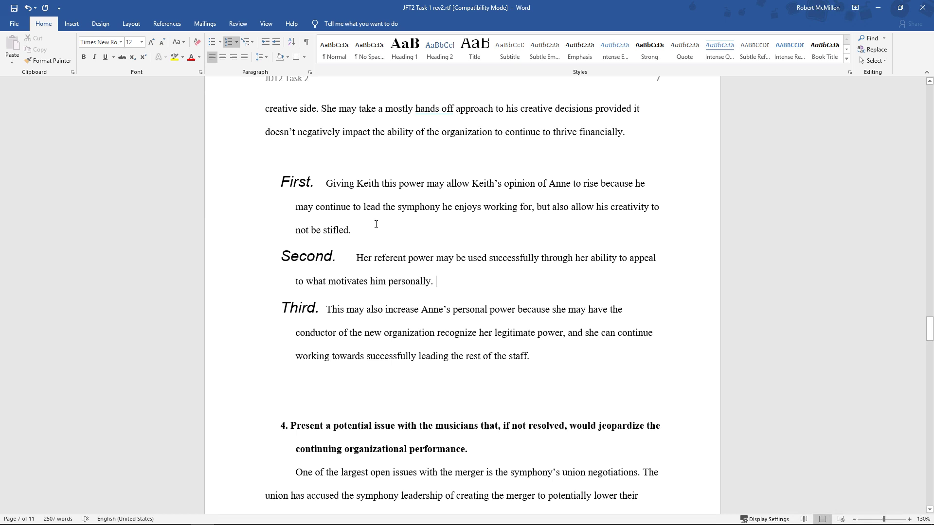
# Step: Switch the three list items from First., Second., Third. to 1., 2., 3. numbering
pyautogui.moveTo(325, 183); pyautogui.dragTo(548, 347)
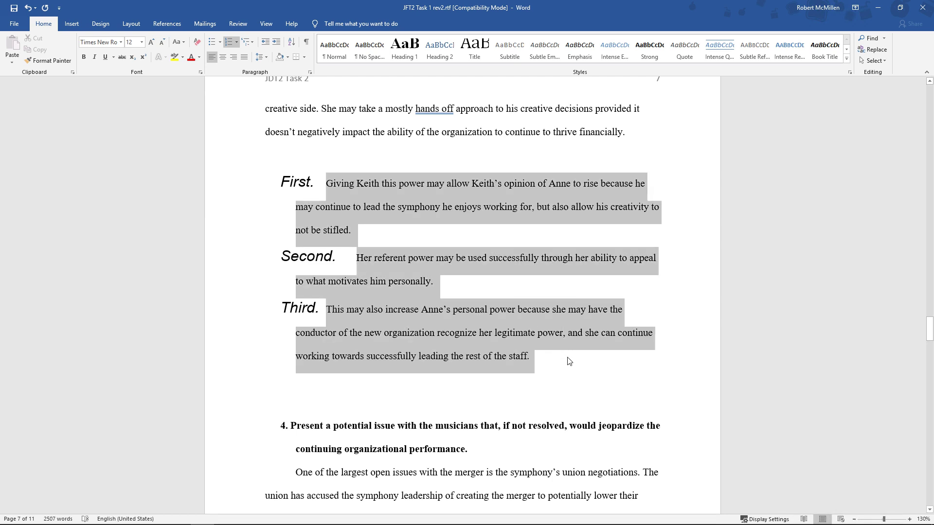
pyautogui.click(236, 43)
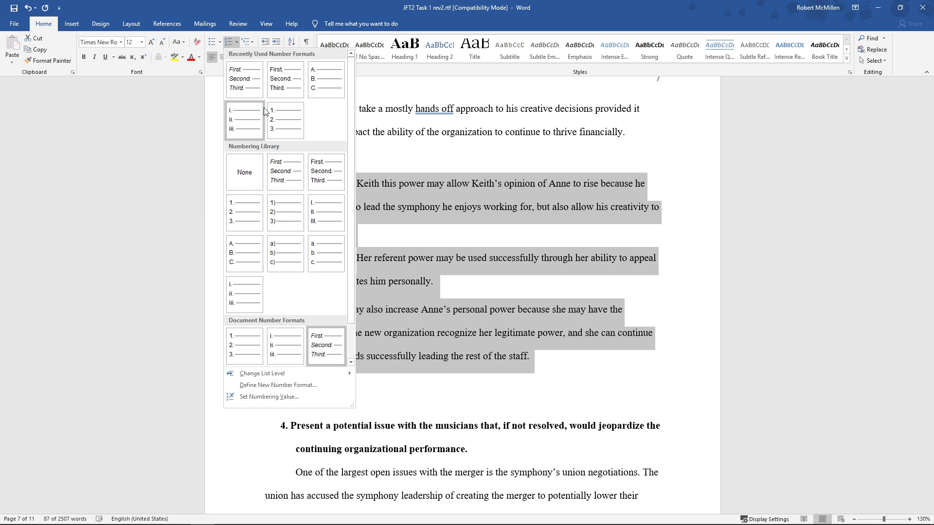
pyautogui.click(273, 124)
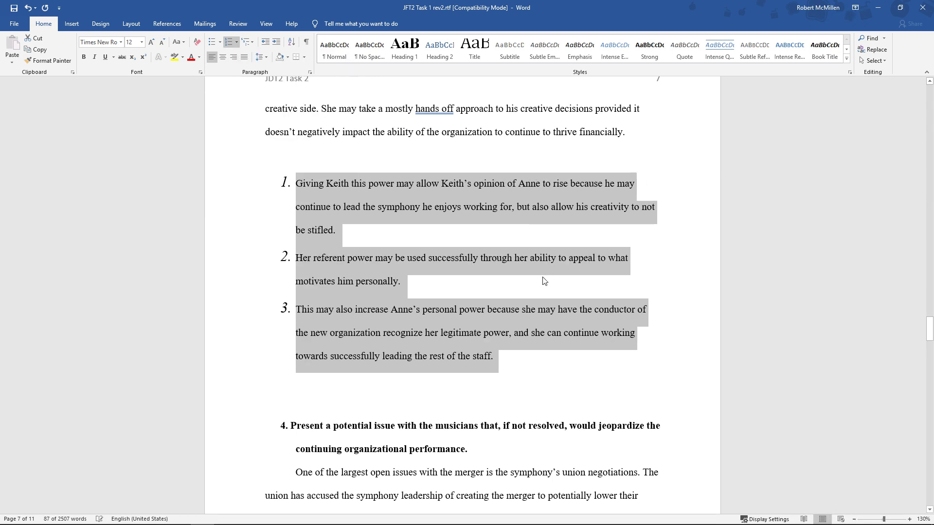
pyautogui.click(279, 206)
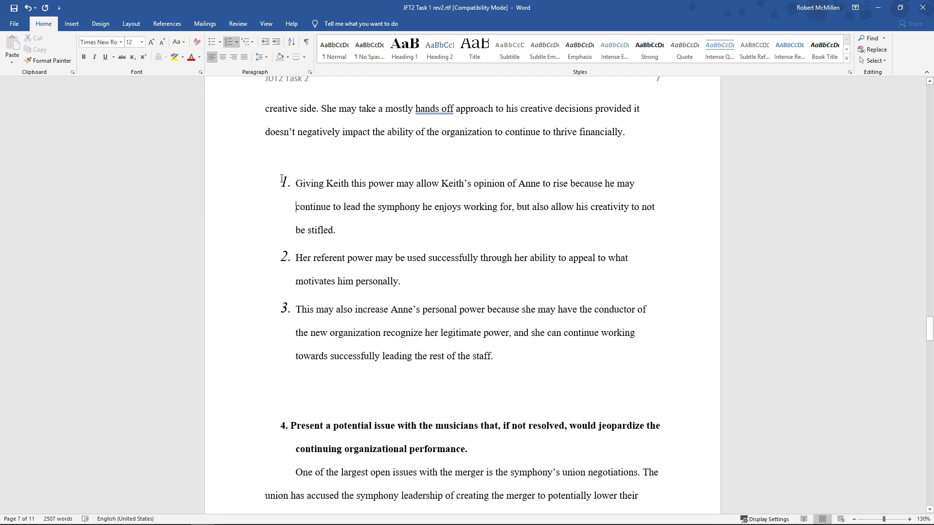
# Step: Set the italic 1., 2., 3. list numbers to 12-point size
pyautogui.rightClick(283, 183)
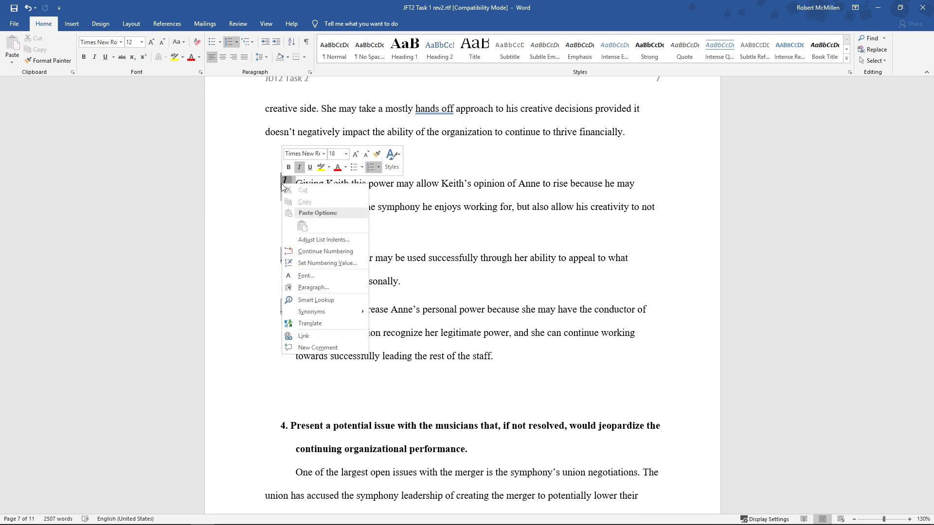
pyautogui.click(306, 275)
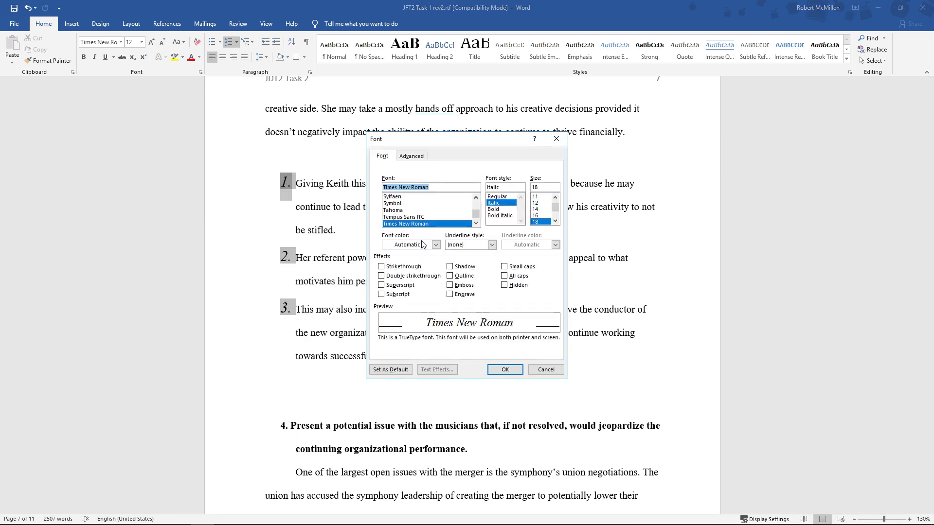
pyautogui.click(548, 203)
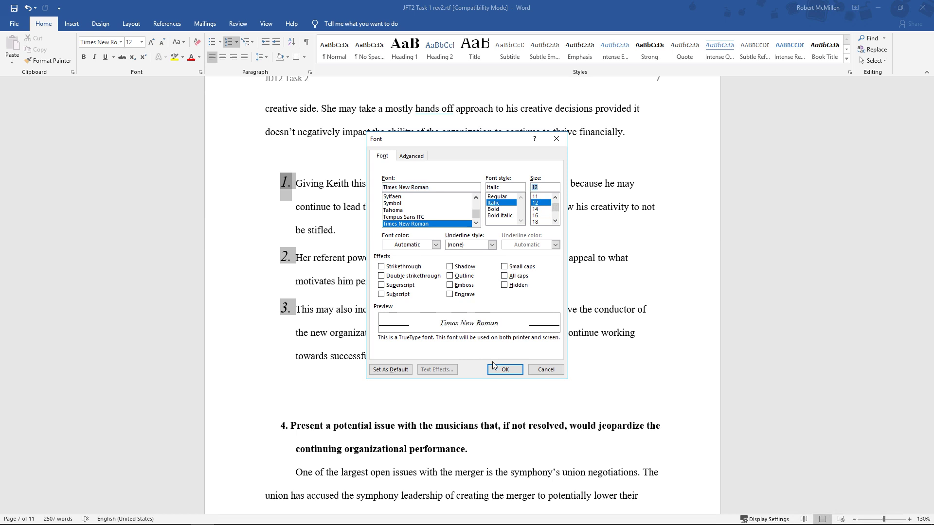
pyautogui.click(495, 372)
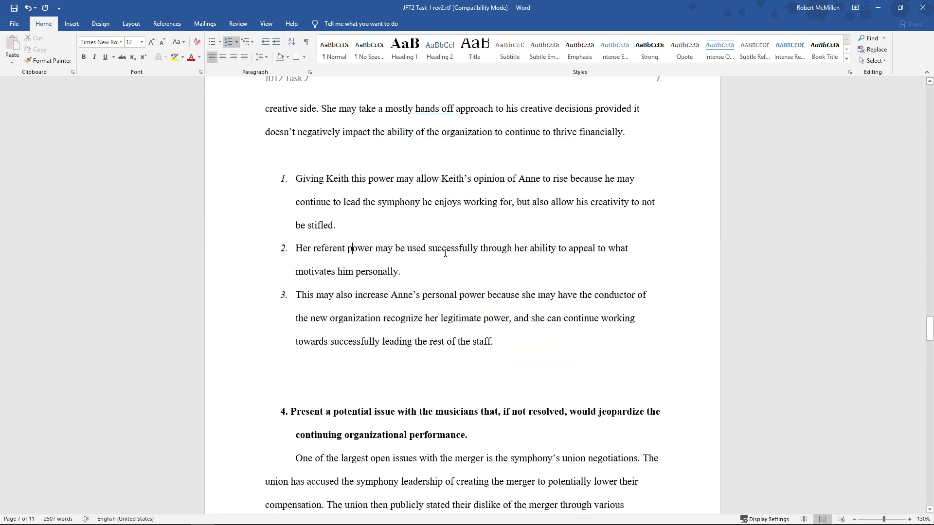